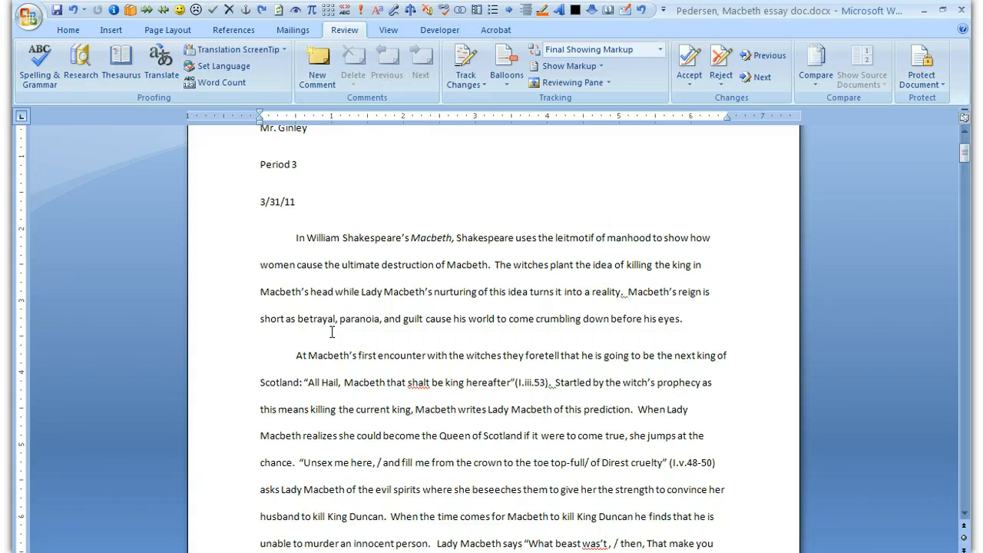
- Add the prepared block-quotation comment to the Lady Macbeth quote running from "What beast was't" through the citation (I.v.54-56)
{"action": "left_click_drag", "start_coordinate": [965, 151], "coordinate": [967, 154]}
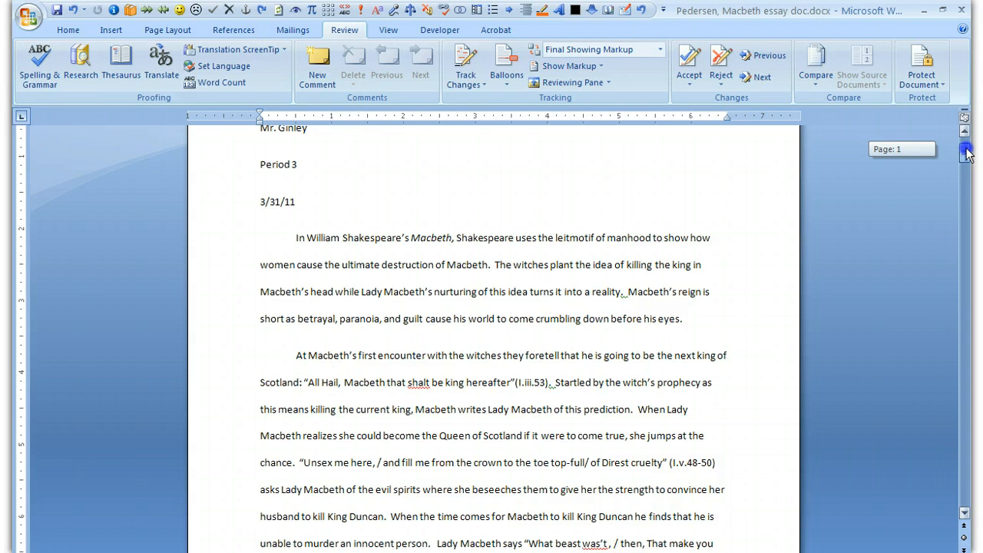
{"action": "left_click_drag", "start_coordinate": [966, 155], "coordinate": [966, 158]}
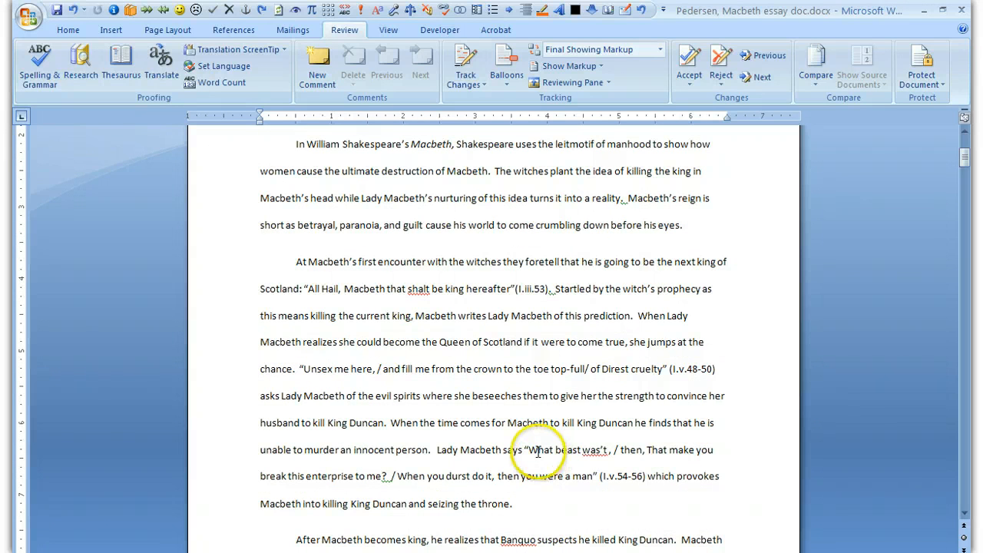
{"action": "left_click_drag", "start_coordinate": [525, 450], "coordinate": [645, 477]}
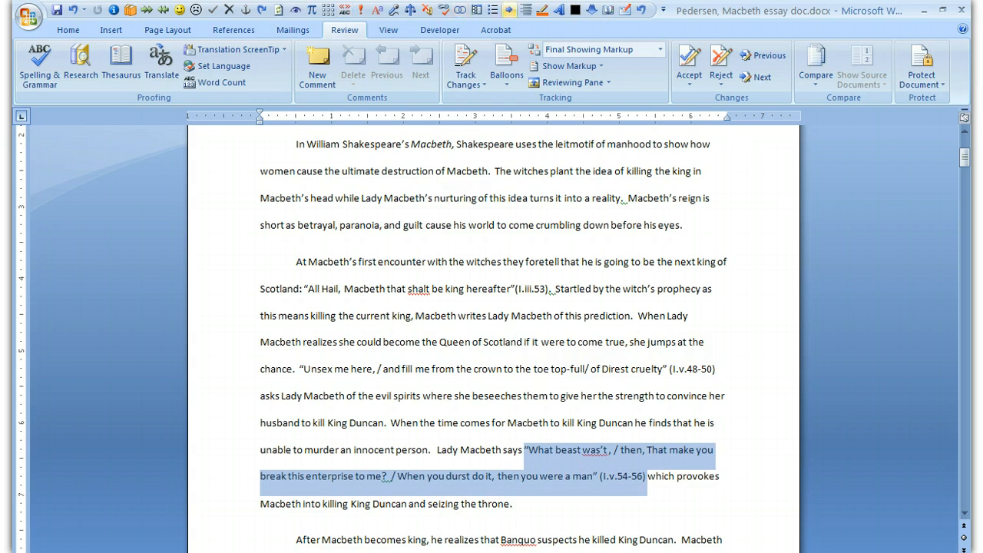
{"action": "left_click", "coordinate": [575, 10]}
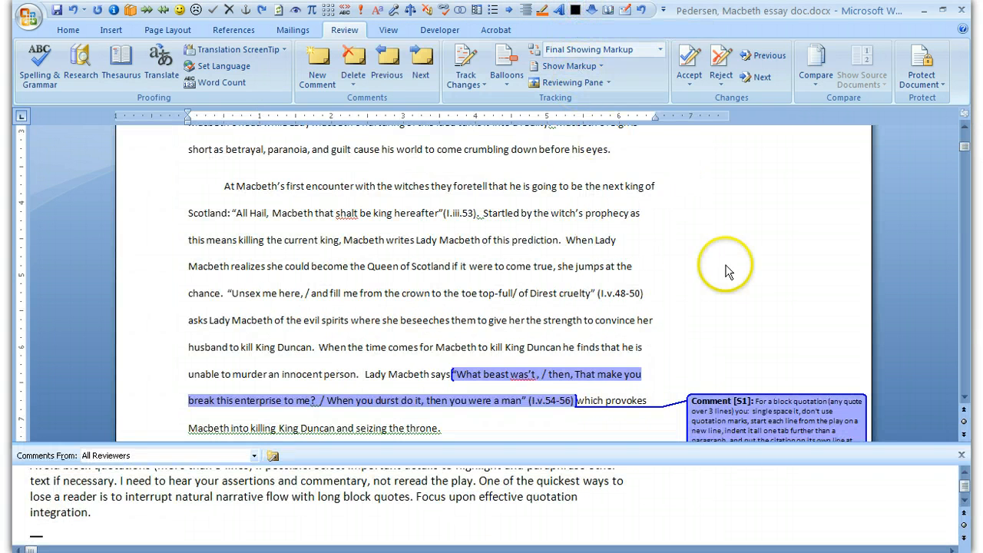
- Review the full text of the block-quotation comment attached to the Lady Macbeth quote
{"action": "left_click", "coordinate": [965, 397]}
{"action": "left_click", "coordinate": [964, 397]}
{"action": "left_click", "coordinate": [964, 397]}
{"action": "left_click", "coordinate": [965, 397]}
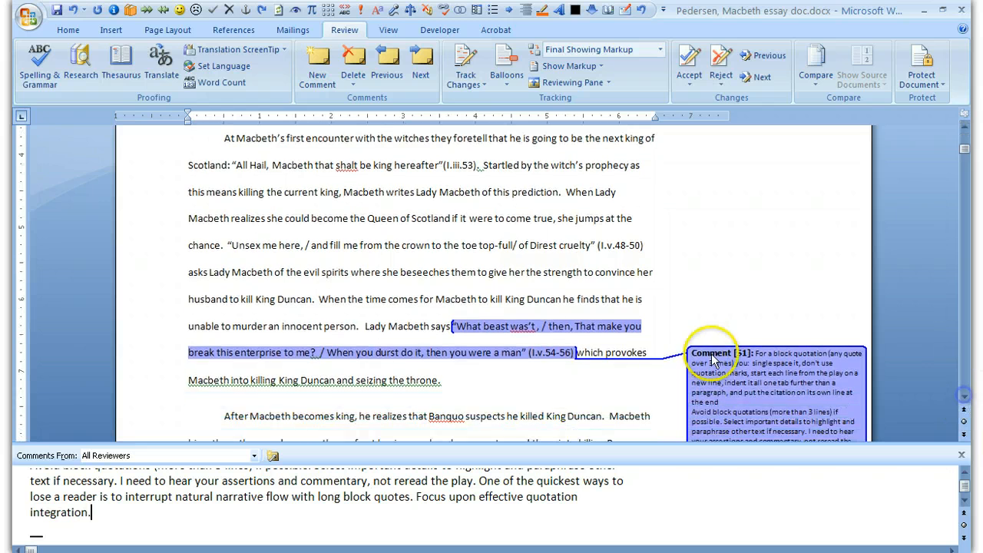
{"action": "left_click", "coordinate": [965, 397]}
{"action": "left_click", "coordinate": [966, 397]}
{"action": "left_click", "coordinate": [966, 396]}
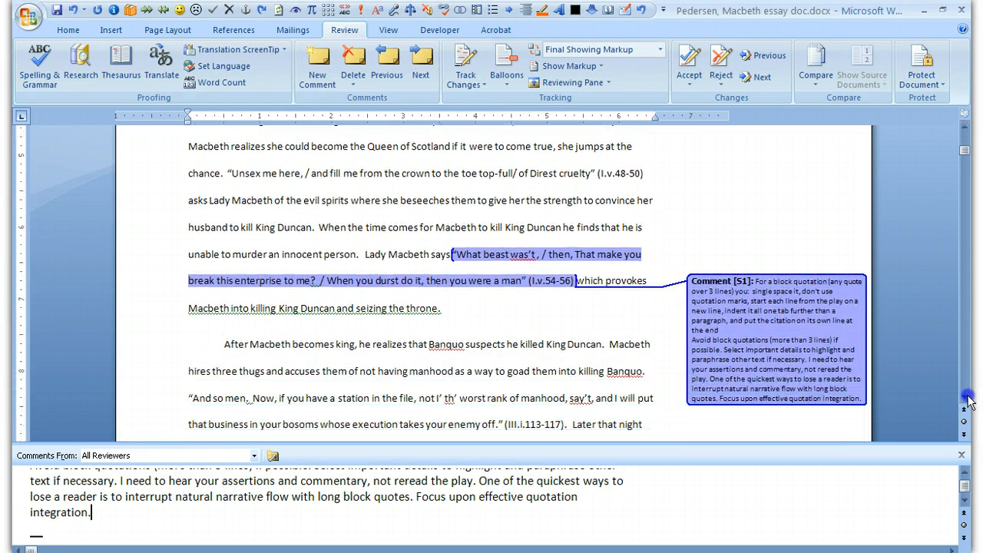
{"action": "left_click_drag", "start_coordinate": [756, 281], "coordinate": [863, 400]}
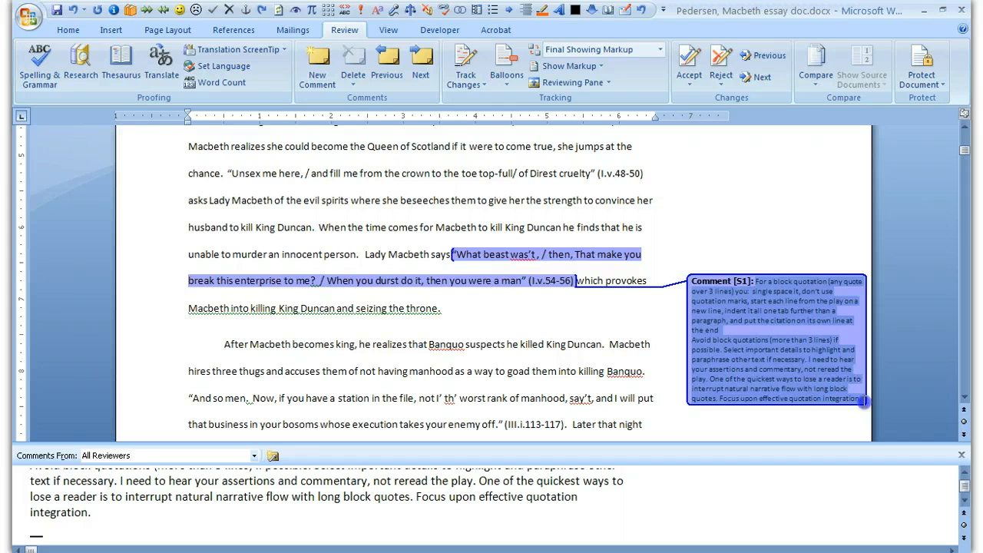
{"action": "left_click", "coordinate": [737, 339]}
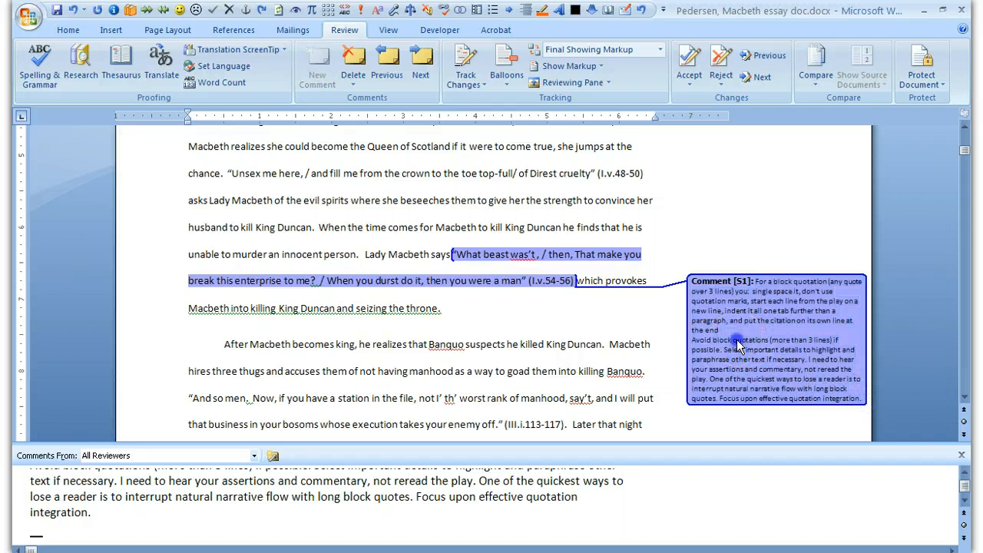
- Mark the word "reassurances" on the second page with the prepared weak word choice comment
{"action": "left_click", "coordinate": [964, 397]}
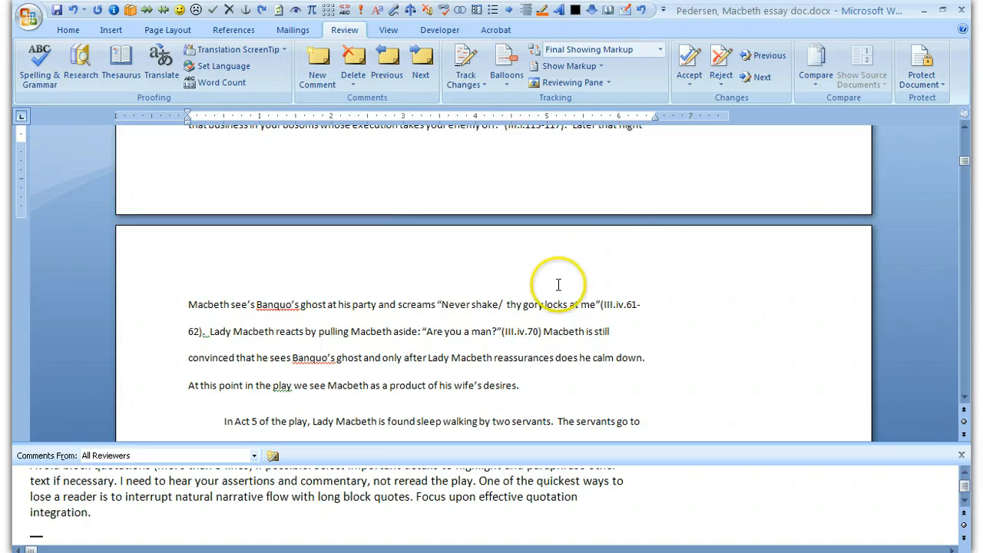
{"action": "double_click", "coordinate": [523, 357]}
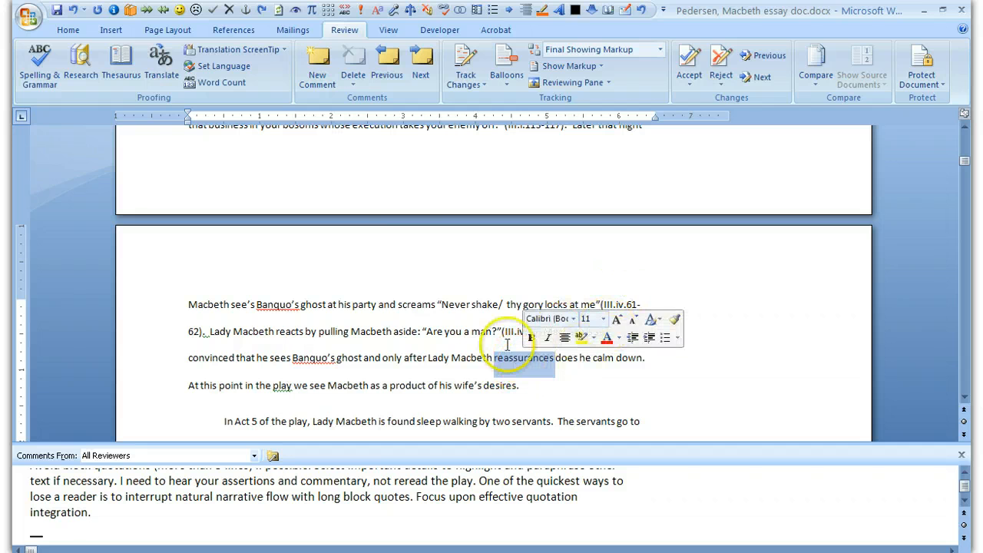
{"action": "left_click", "coordinate": [346, 12]}
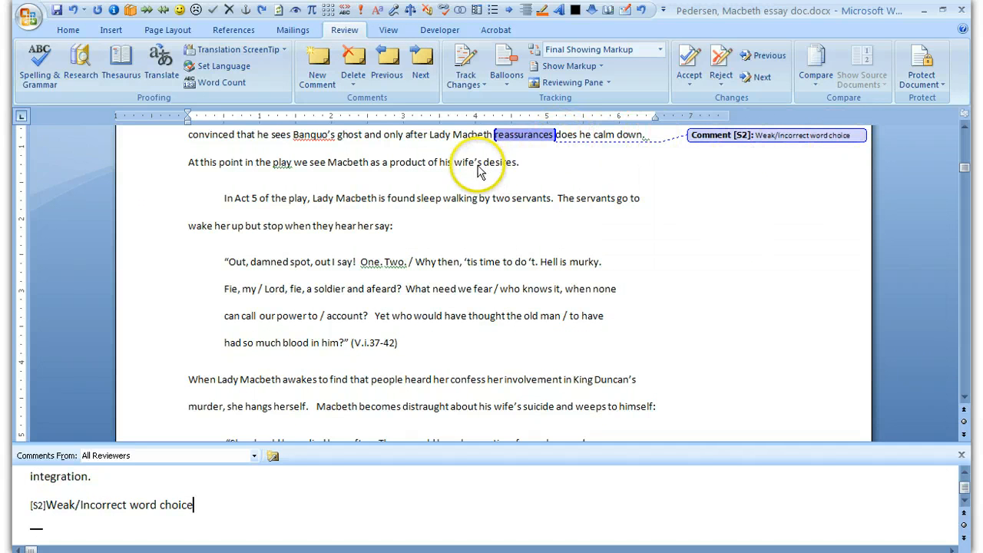
- Attach the prepared weak-thesis comment to the introduction's first sentence and select the empty brackets reserved for the prompt
{"action": "left_click_drag", "start_coordinate": [965, 171], "coordinate": [965, 144]}
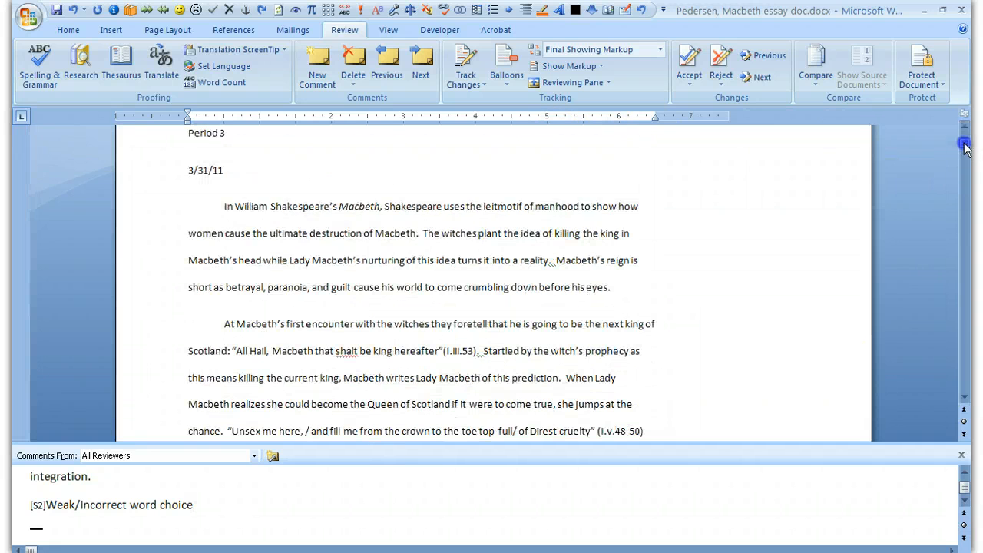
{"action": "left_click", "coordinate": [244, 203]}
{"action": "left_click_drag", "start_coordinate": [221, 204], "coordinate": [415, 232]}
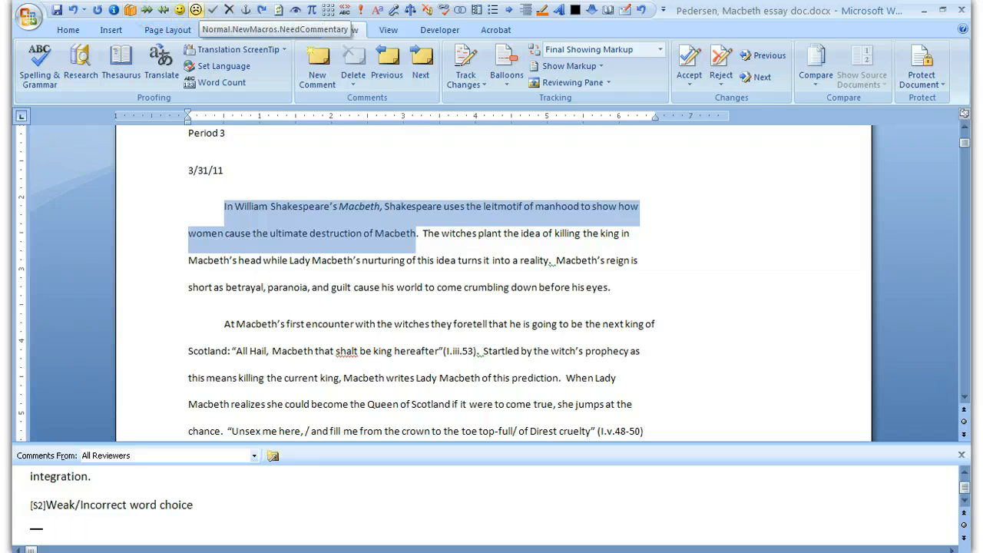
{"action": "left_click", "coordinate": [196, 10]}
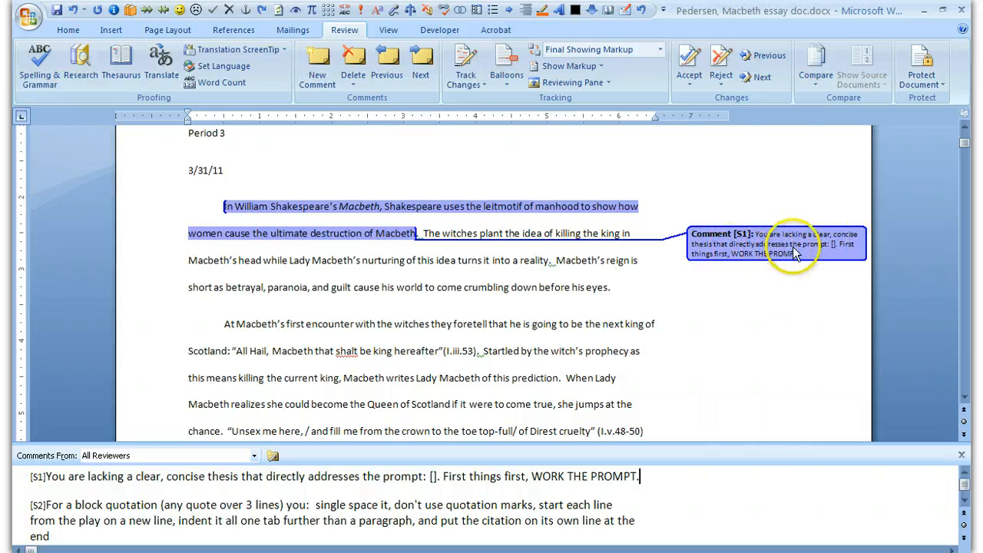
{"action": "left_click", "coordinate": [834, 244]}
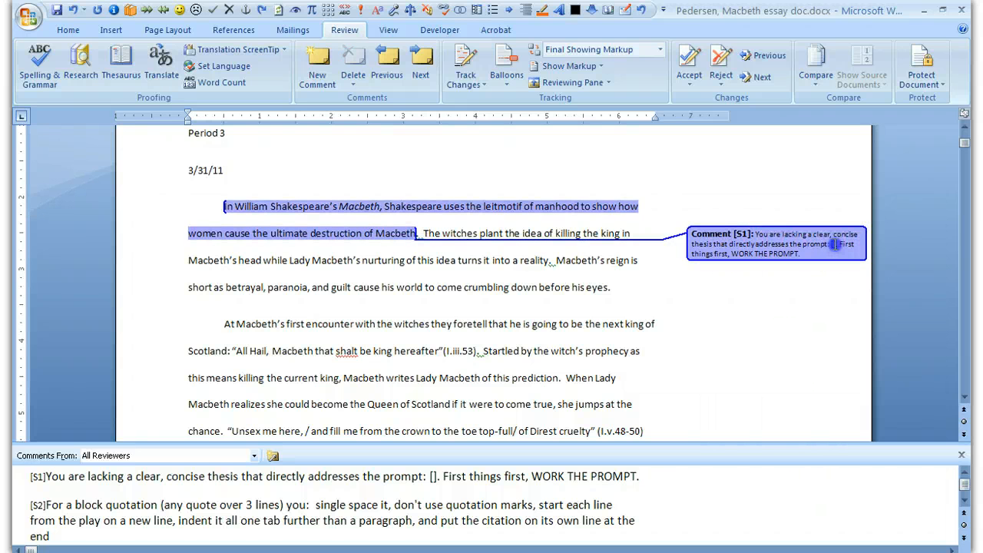
{"action": "double_click", "coordinate": [834, 244]}
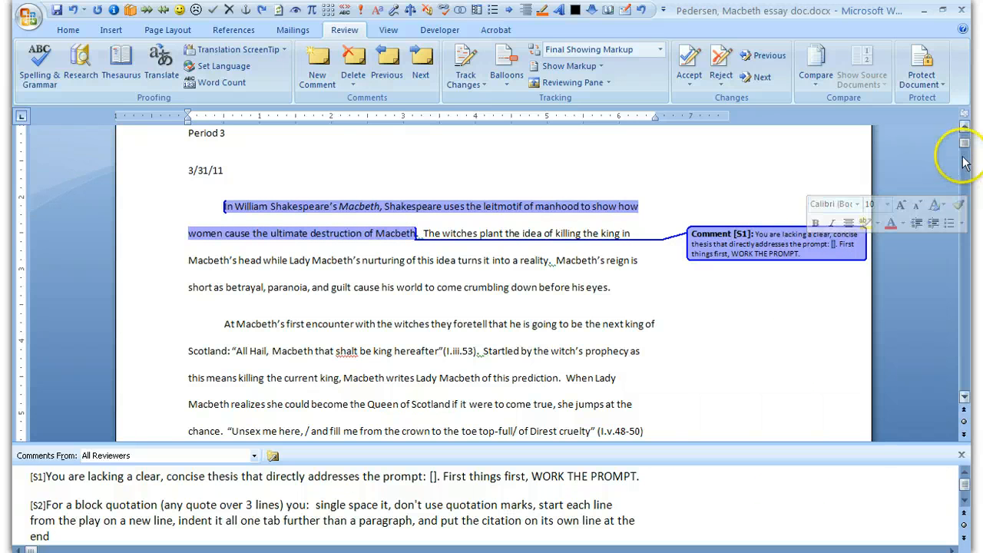
{"action": "left_click_drag", "start_coordinate": [964, 146], "coordinate": [965, 142]}
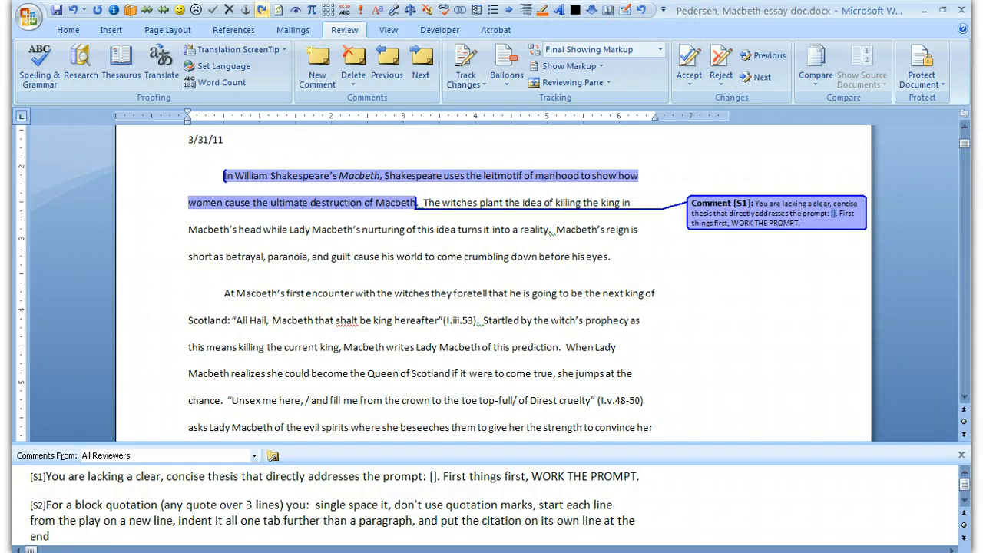
- Check in the Word options that the Developer tab is set to show in the Ribbon
{"action": "left_click", "coordinate": [27, 17]}
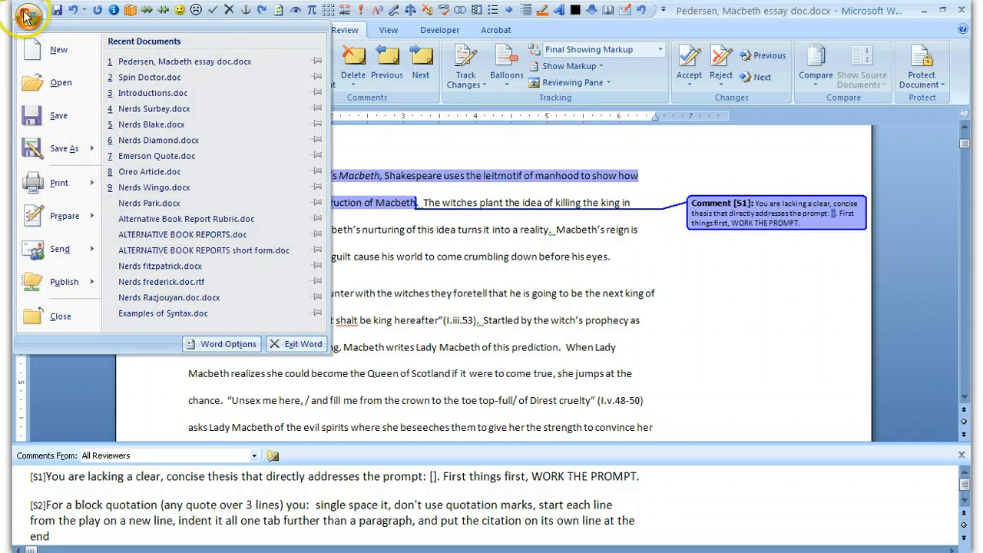
{"action": "left_click", "coordinate": [207, 346]}
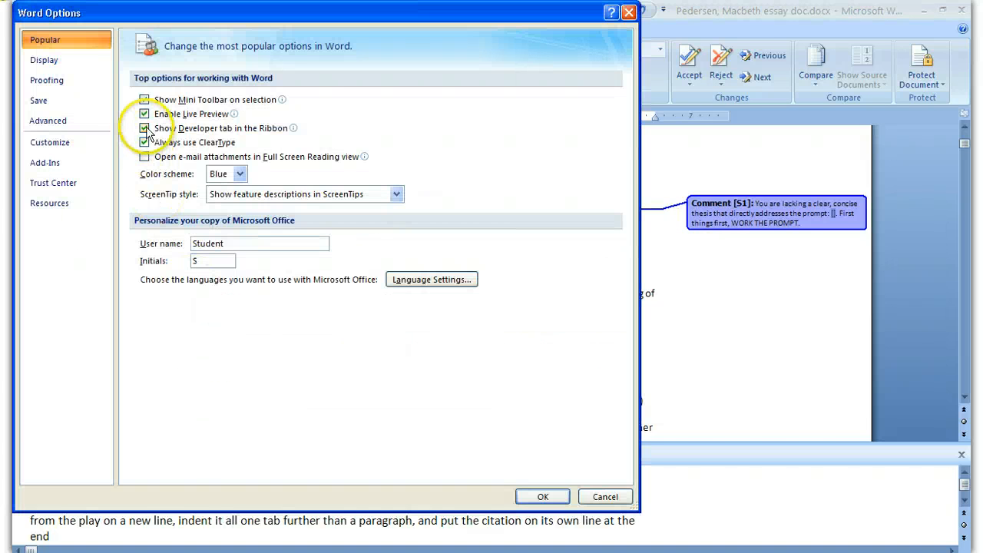
{"action": "left_click", "coordinate": [541, 496]}
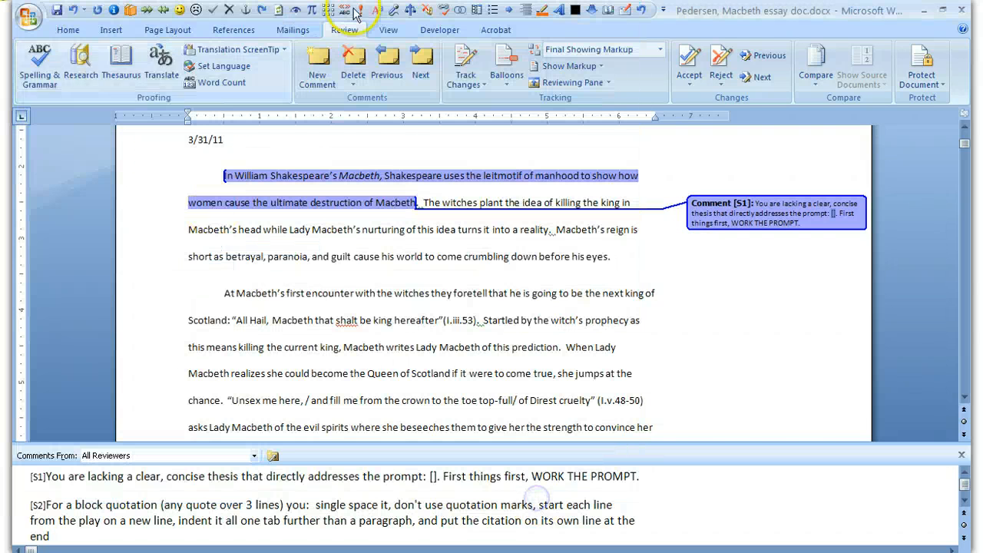
- Set up a new macro recording named Example and assign the macro to a button
{"action": "left_click", "coordinate": [442, 34]}
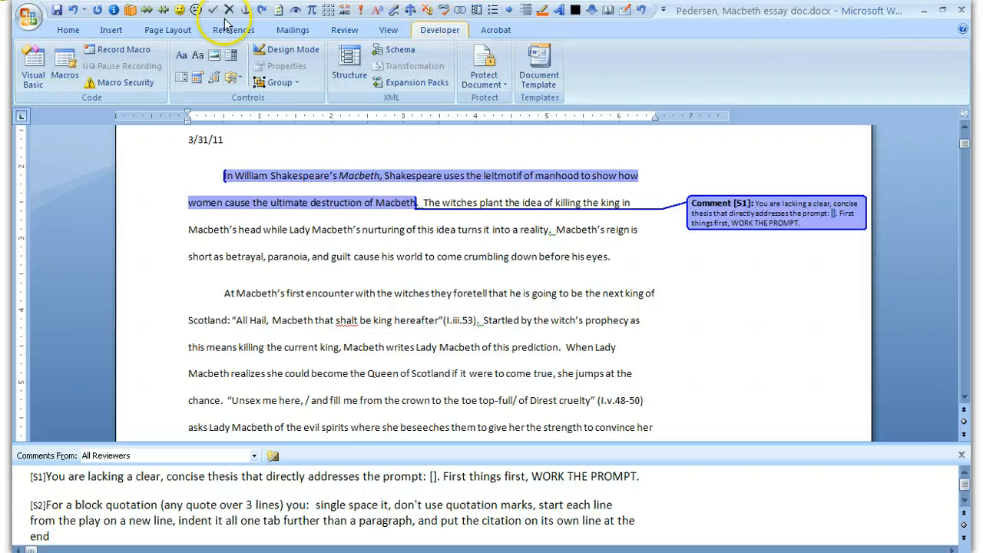
{"action": "left_click", "coordinate": [113, 51]}
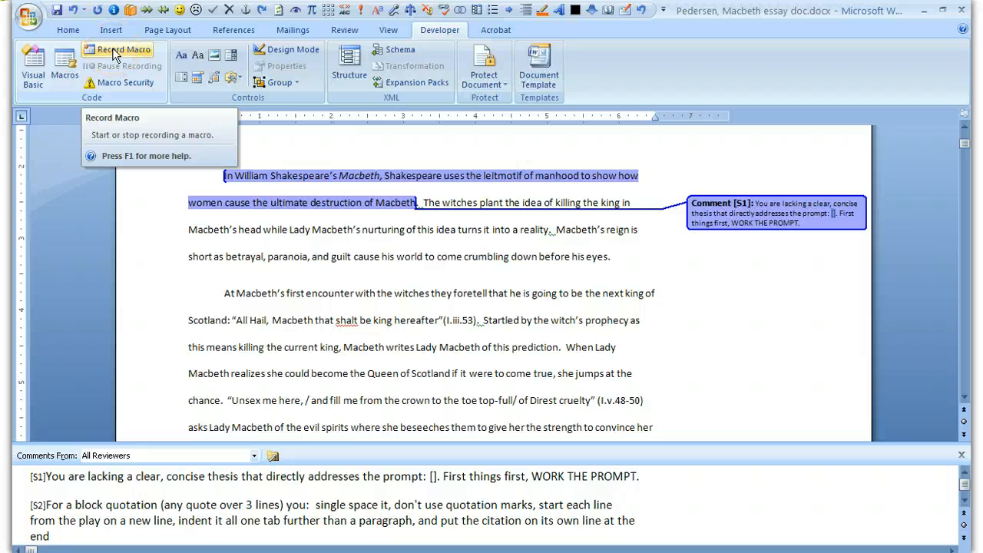
{"action": "left_click", "coordinate": [112, 49]}
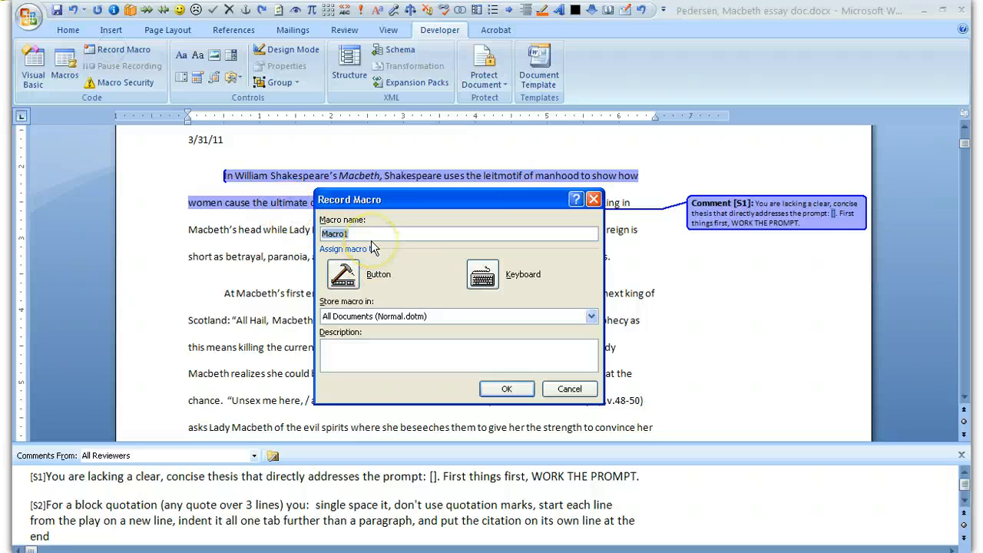
{"action": "type", "text": "Example"}
{"action": "left_click", "coordinate": [343, 273]}
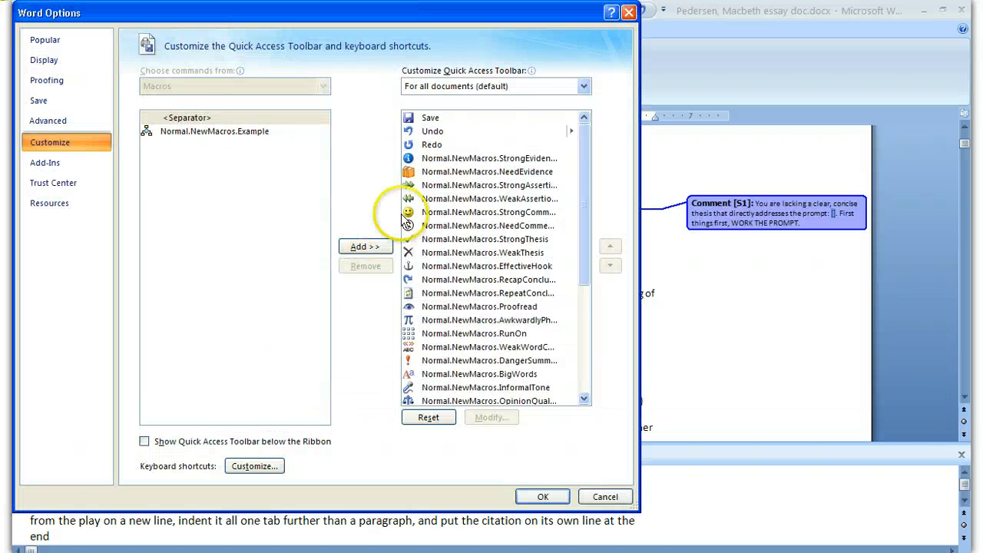
- Add the Example macro to the Quick Access Toolbar with a yellow face symbol and start recording
{"action": "left_click", "coordinate": [231, 137]}
{"action": "left_click", "coordinate": [362, 247]}
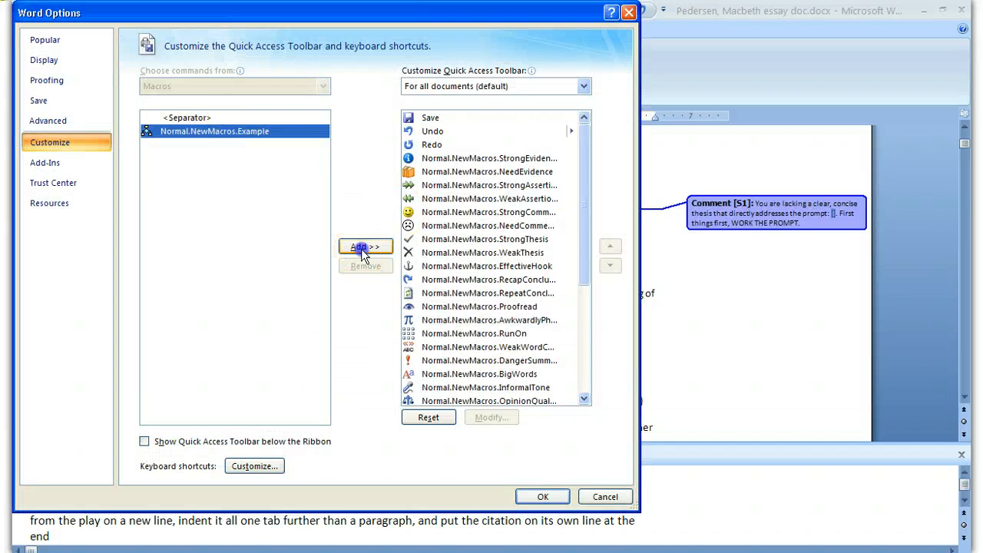
{"action": "left_click", "coordinate": [461, 398]}
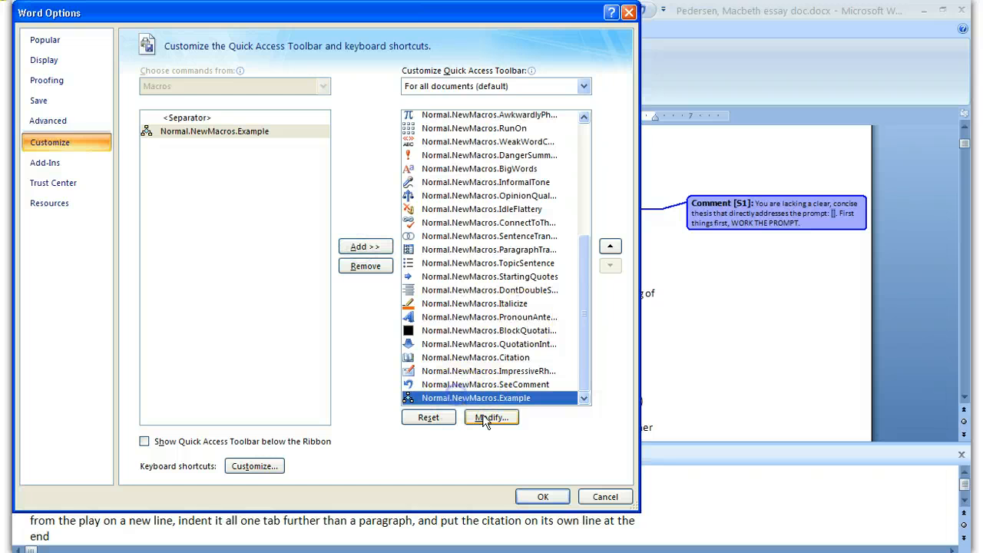
{"action": "left_click", "coordinate": [485, 416]}
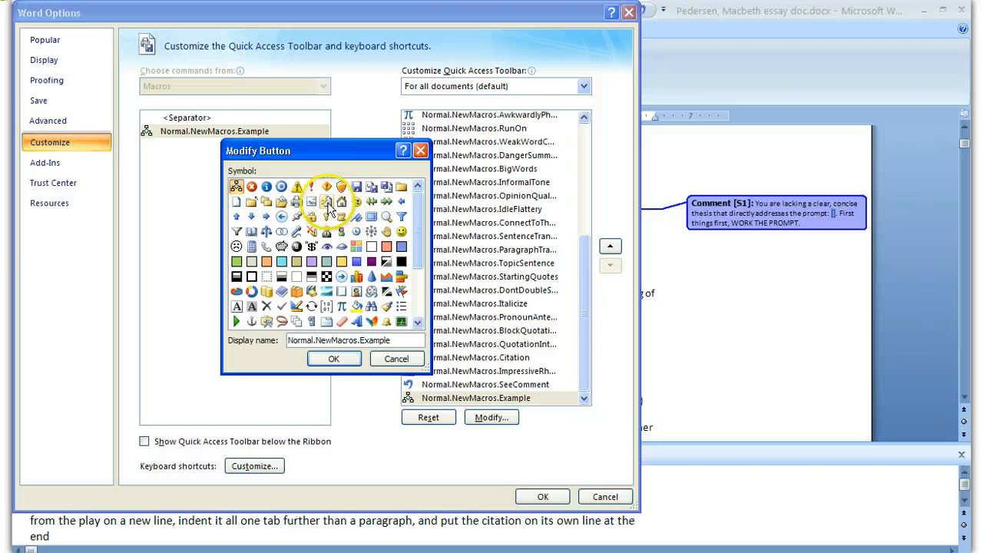
{"action": "left_click", "coordinate": [358, 201]}
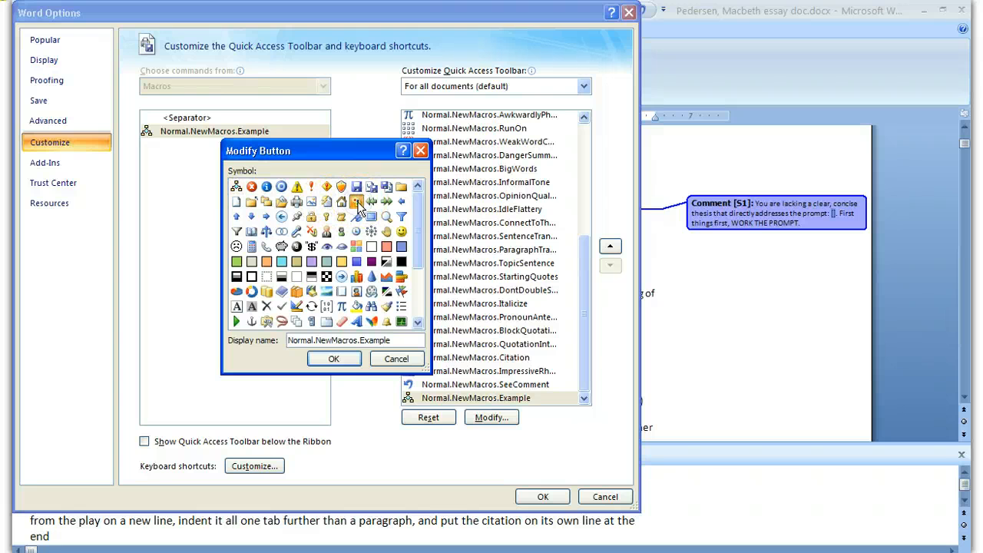
{"action": "left_click", "coordinate": [334, 359]}
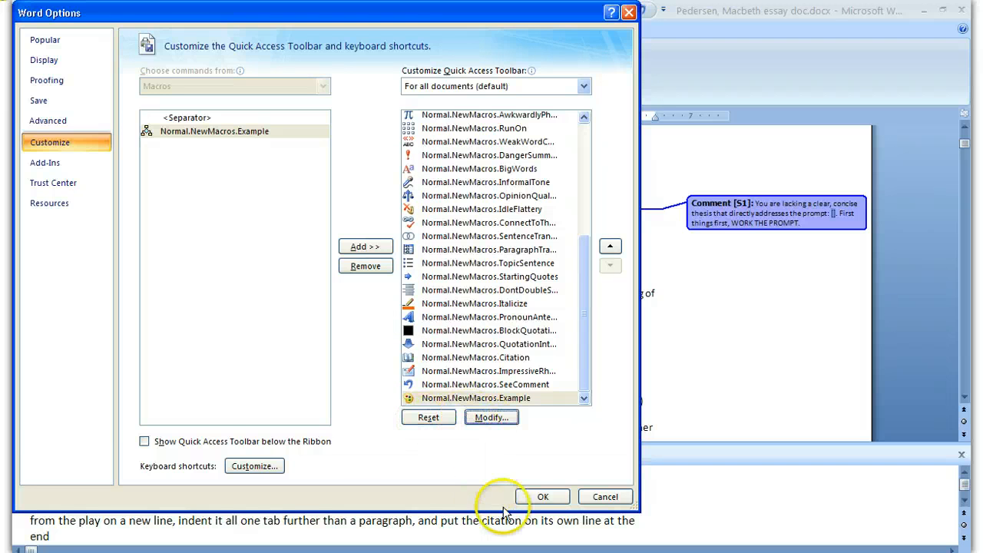
{"action": "left_click", "coordinate": [535, 499]}
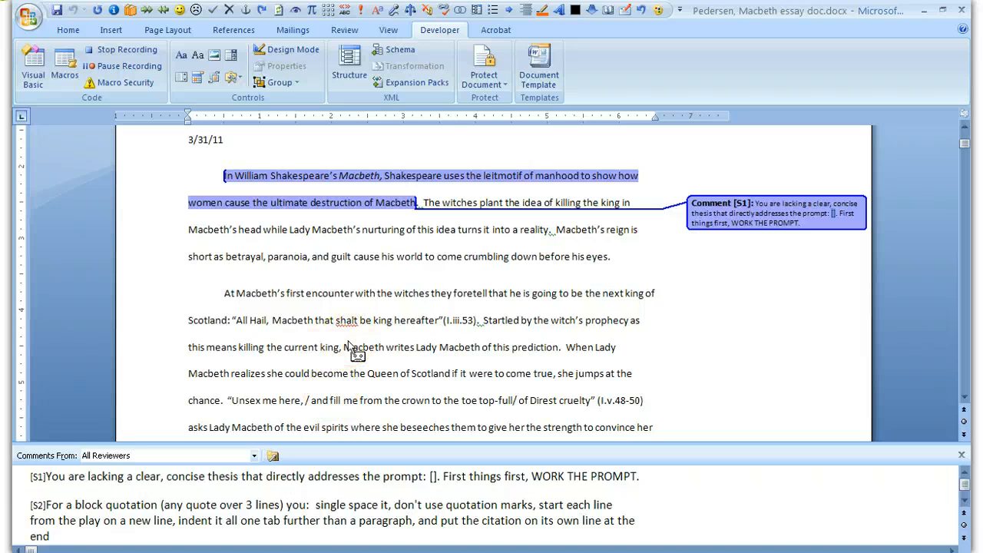
- Record inserting a new comment reading "This is the greatest piece of writing I have ever read!!!!!" and stop the macro recording
{"action": "left_click", "coordinate": [345, 30]}
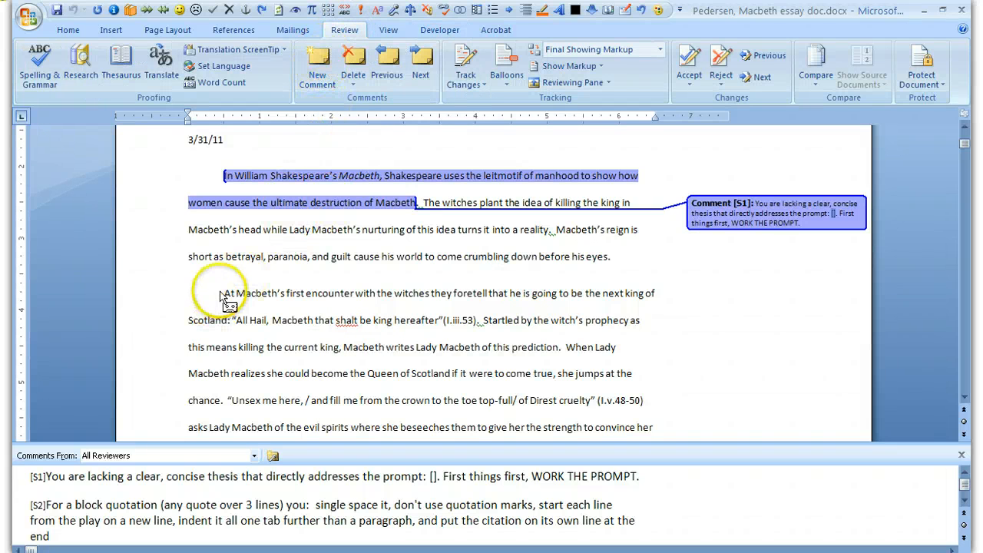
{"action": "left_click", "coordinate": [318, 62]}
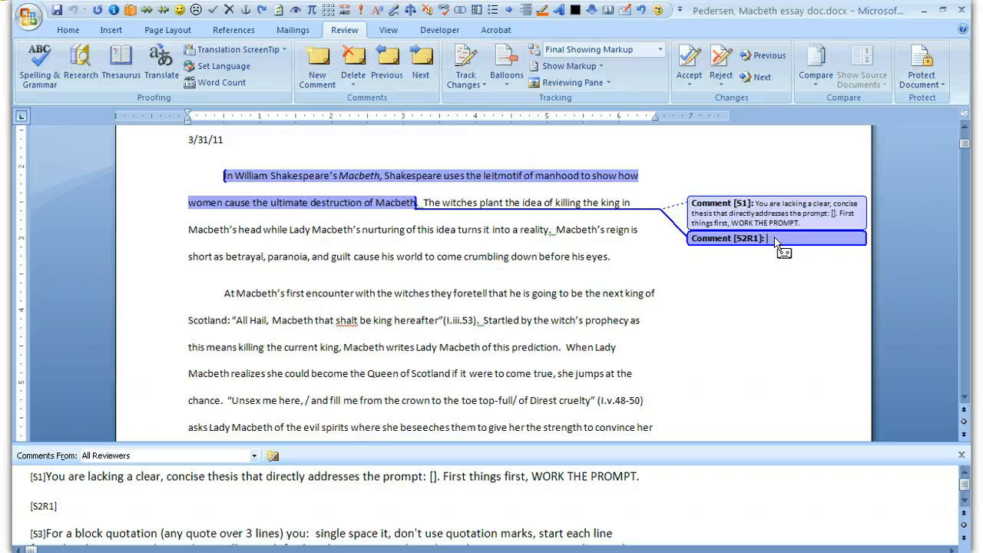
{"action": "type", "text": "This is the greas"}
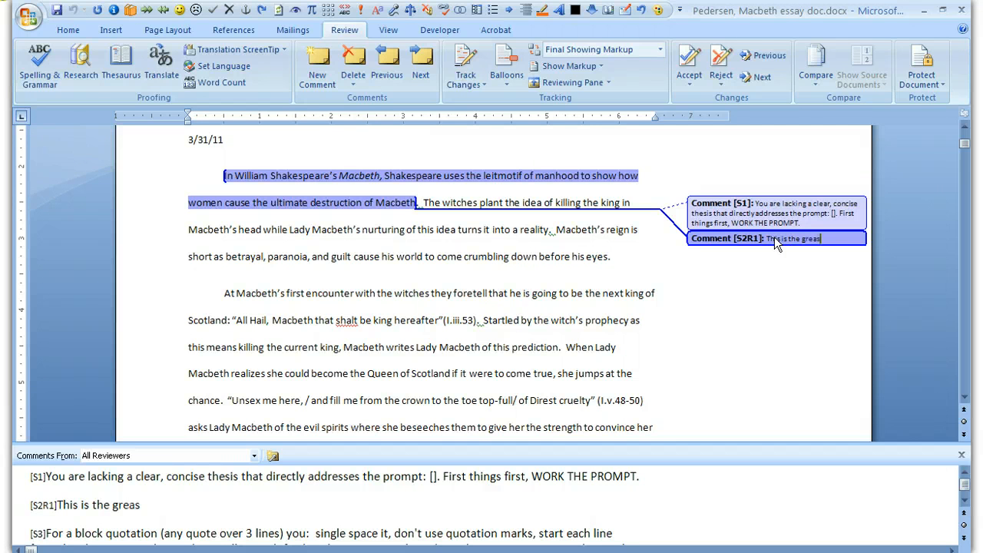
{"action": "key", "text": "BackSpace"}
{"action": "type", "text": "test piece of wri"}
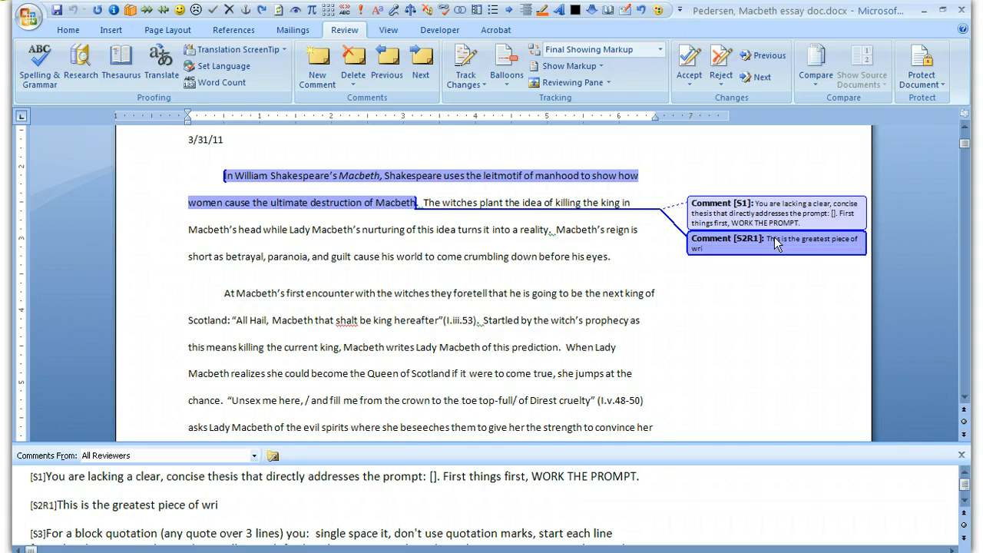
{"action": "type", "text": "ting I have h"}
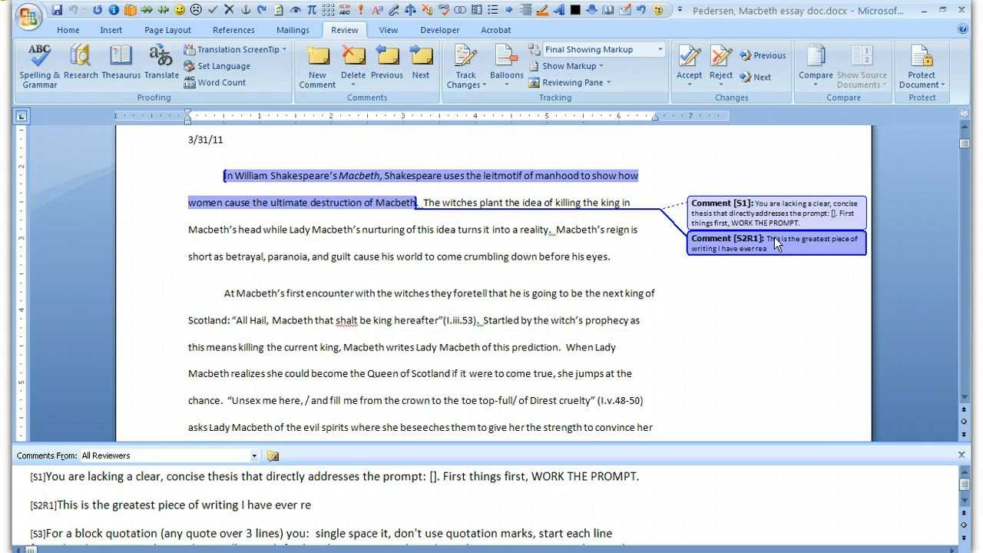
{"action": "type", "text": "!!!!!"}
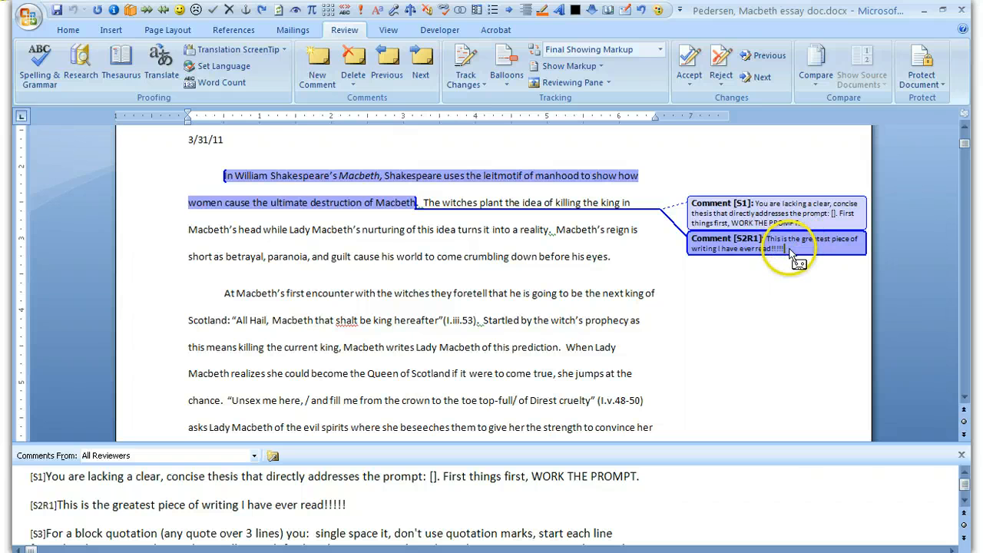
{"action": "left_click", "coordinate": [437, 31]}
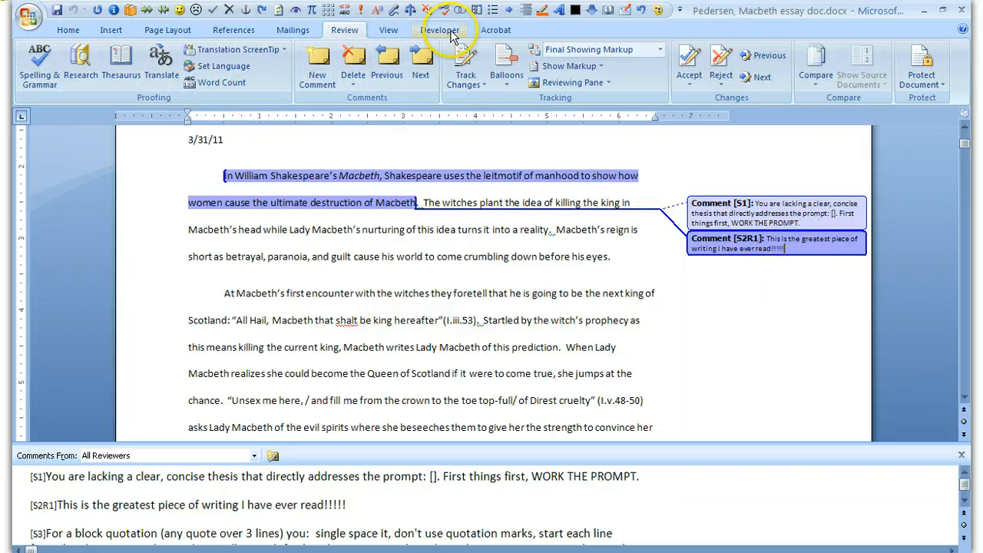
{"action": "left_click", "coordinate": [95, 51]}
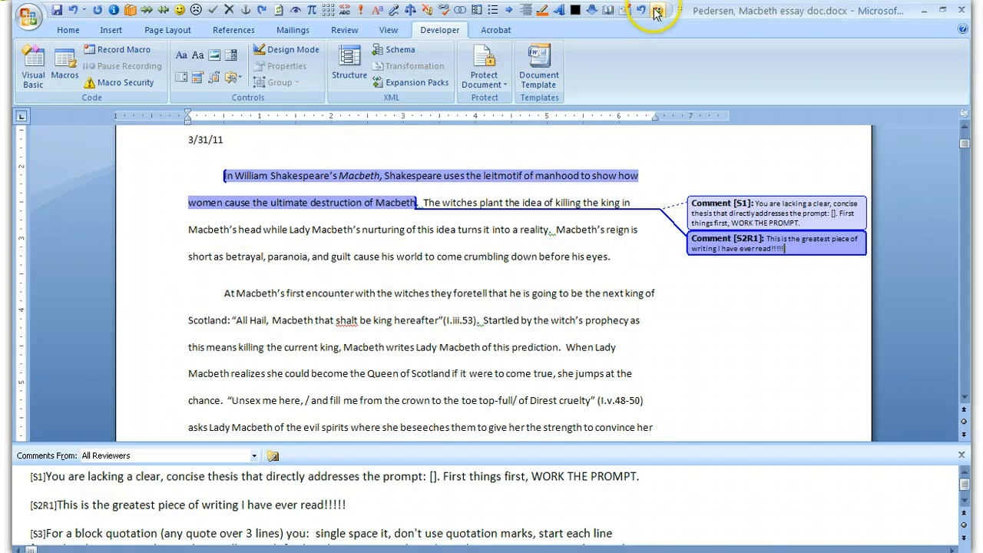
- Run the Example macro on the words "the next king of" in the second paragraph
{"action": "left_click", "coordinate": [594, 296]}
{"action": "left_click_drag", "start_coordinate": [594, 297], "coordinate": [656, 294]}
{"action": "left_click", "coordinate": [655, 13]}
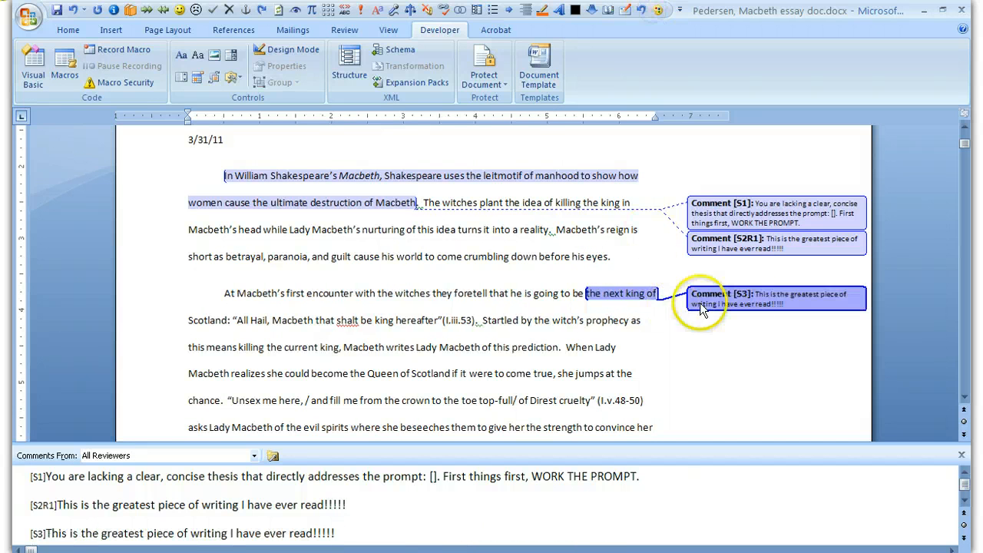